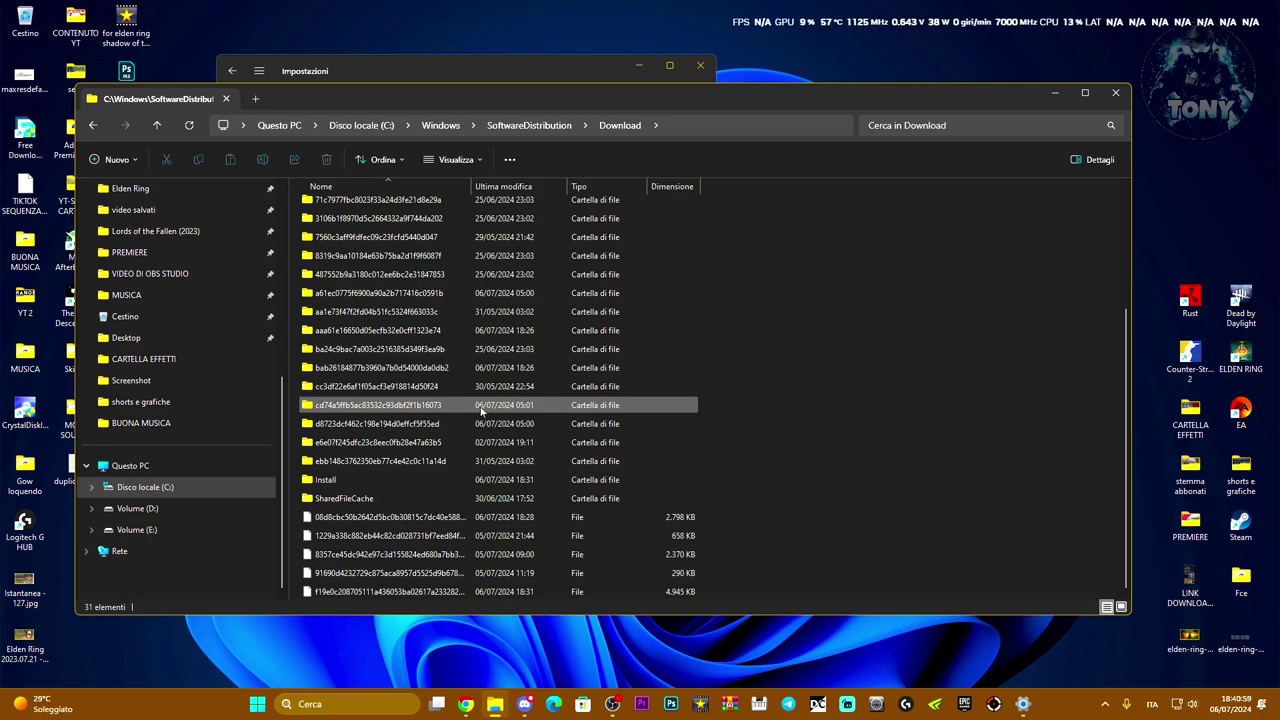
Delete everything in C:\Windows\SoftwareDistribution\Download, granting administrator permission for all items, and close the folder window
scroll(481, 410, "up", 3)
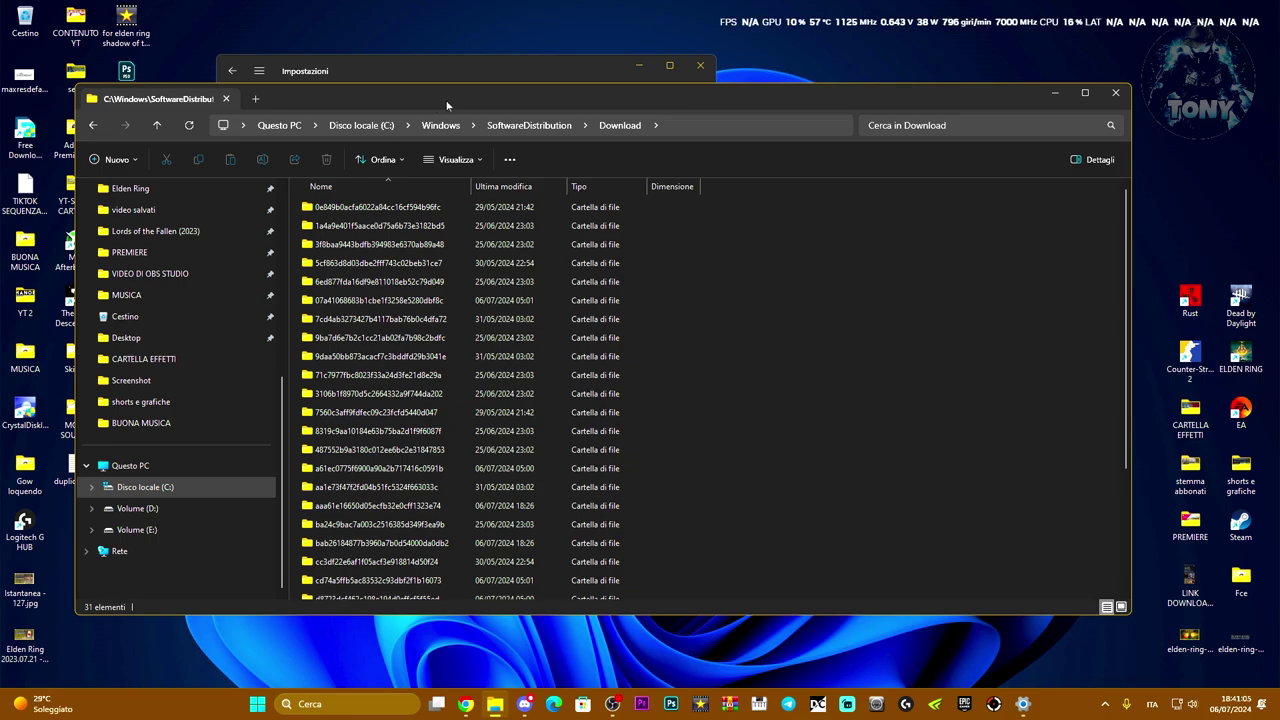
left_click_drag(436, 100, 456, 94)
left_click(456, 202)
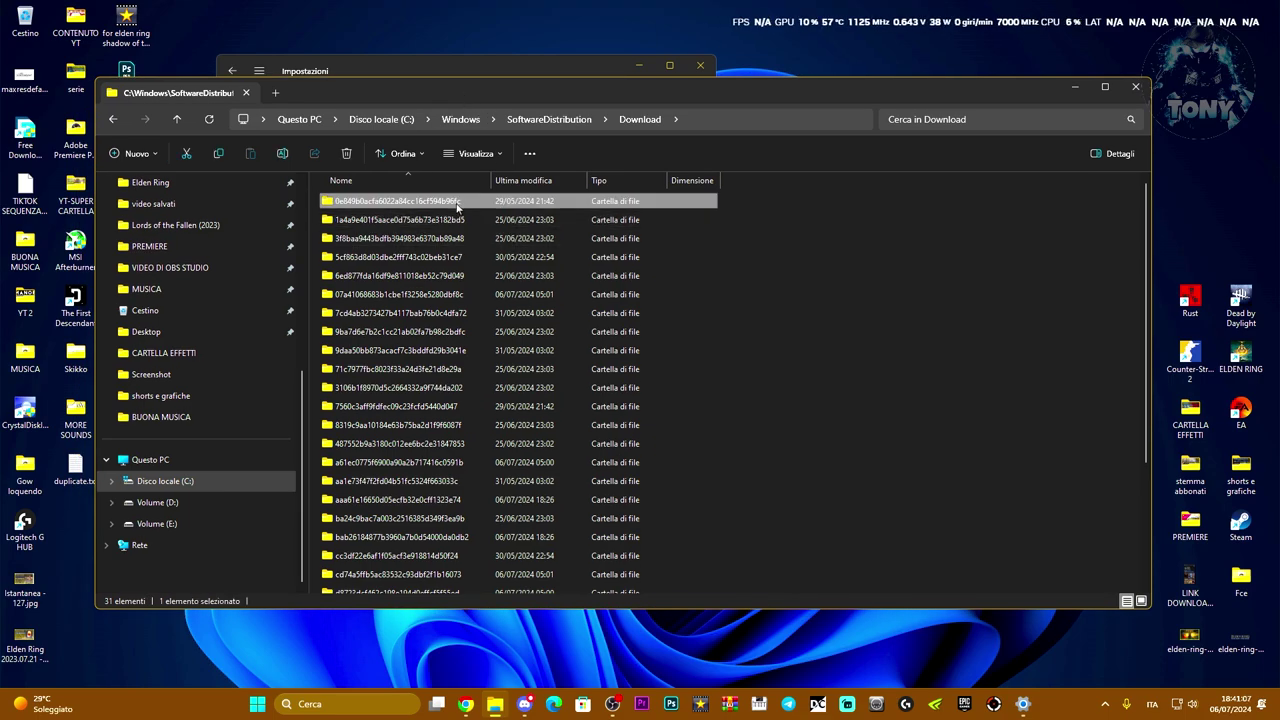
key("ctrl+a")
key("Delete")
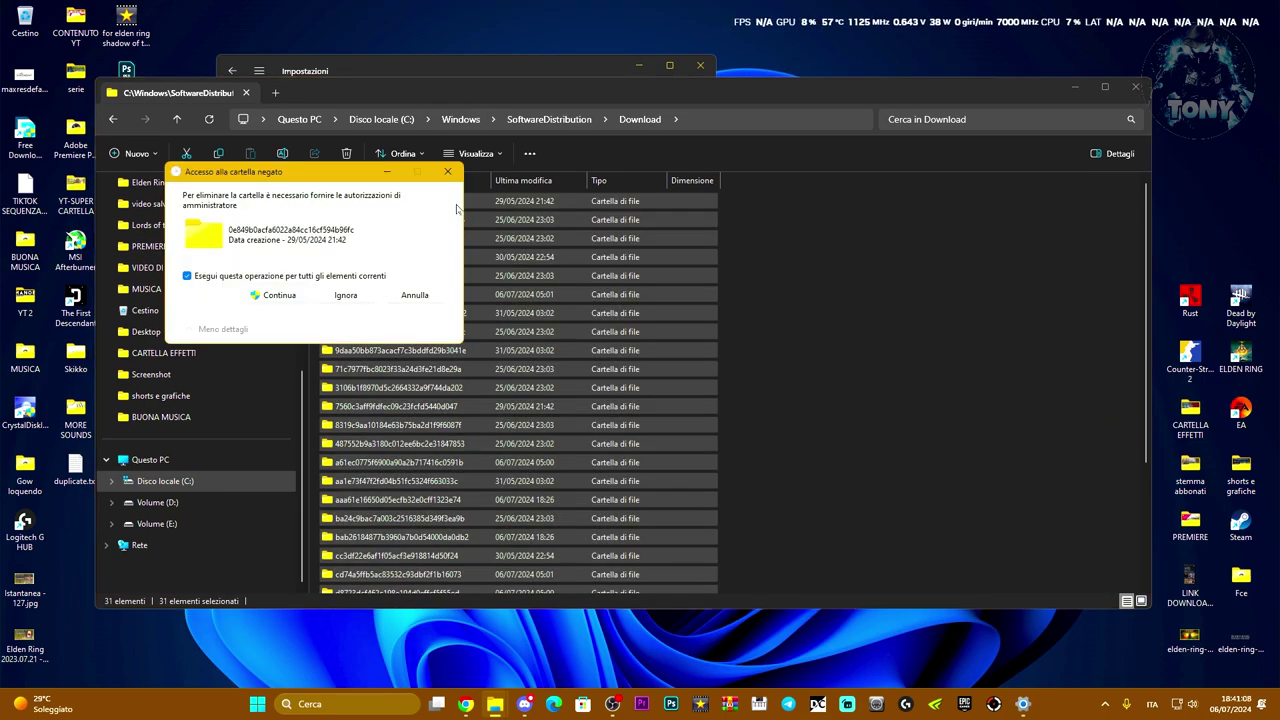
left_click(287, 296)
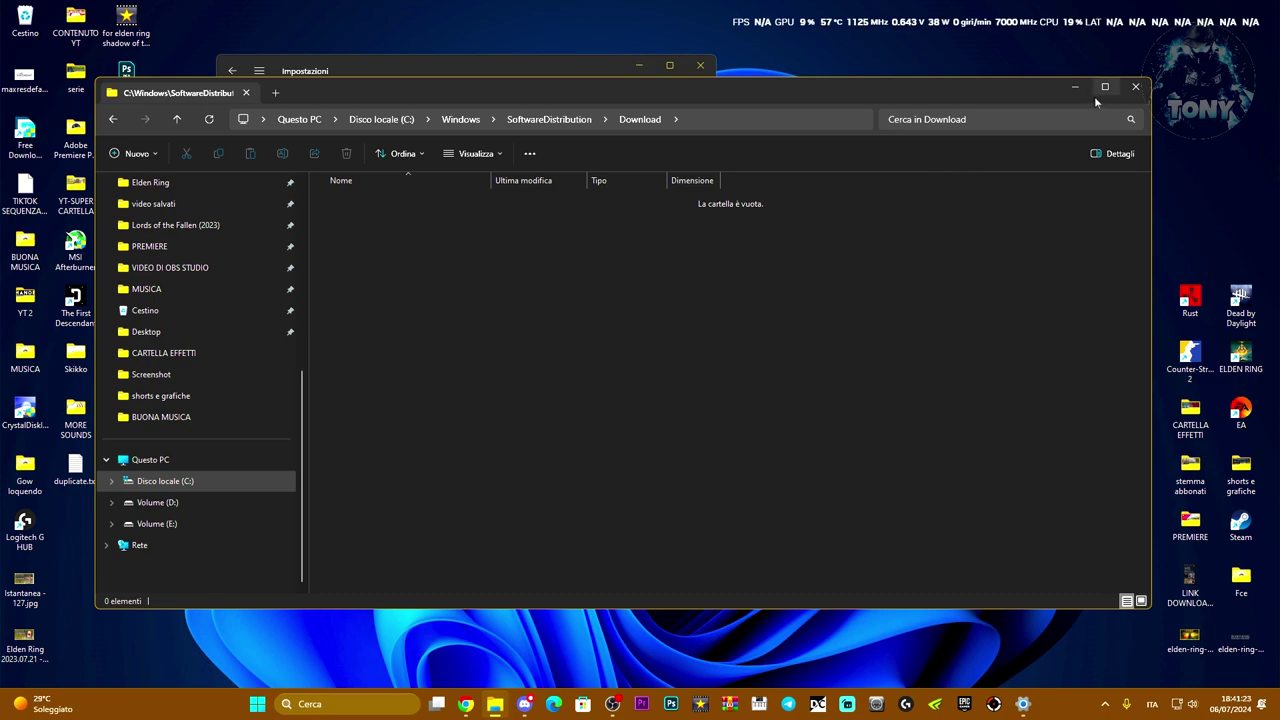
left_click(1134, 86)
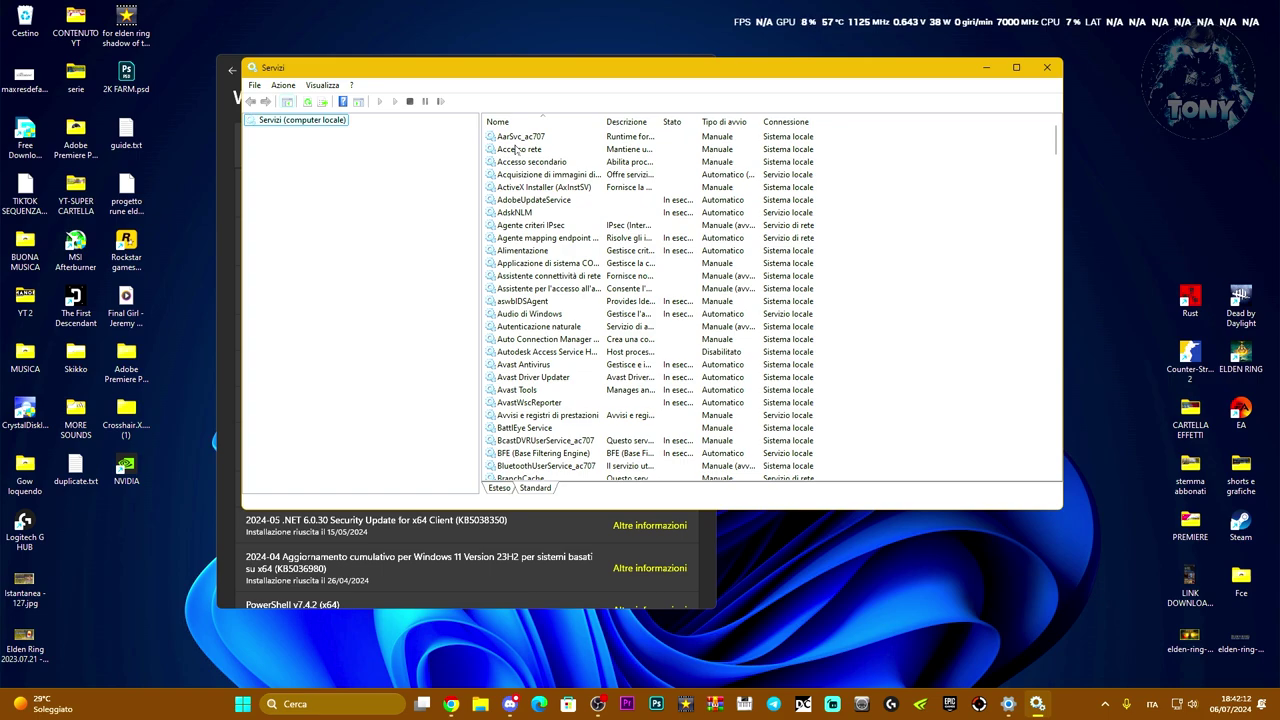
key("super+r")
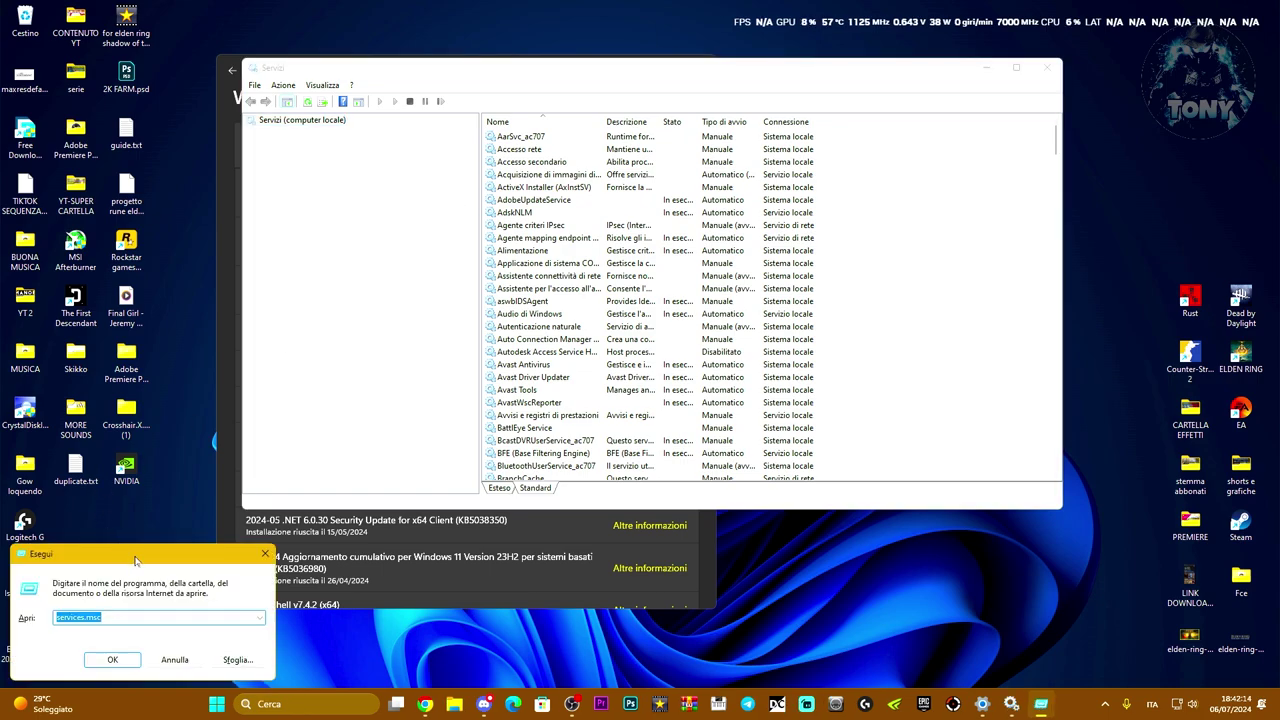
left_click_drag(135, 561, 351, 355)
left_click(333, 412)
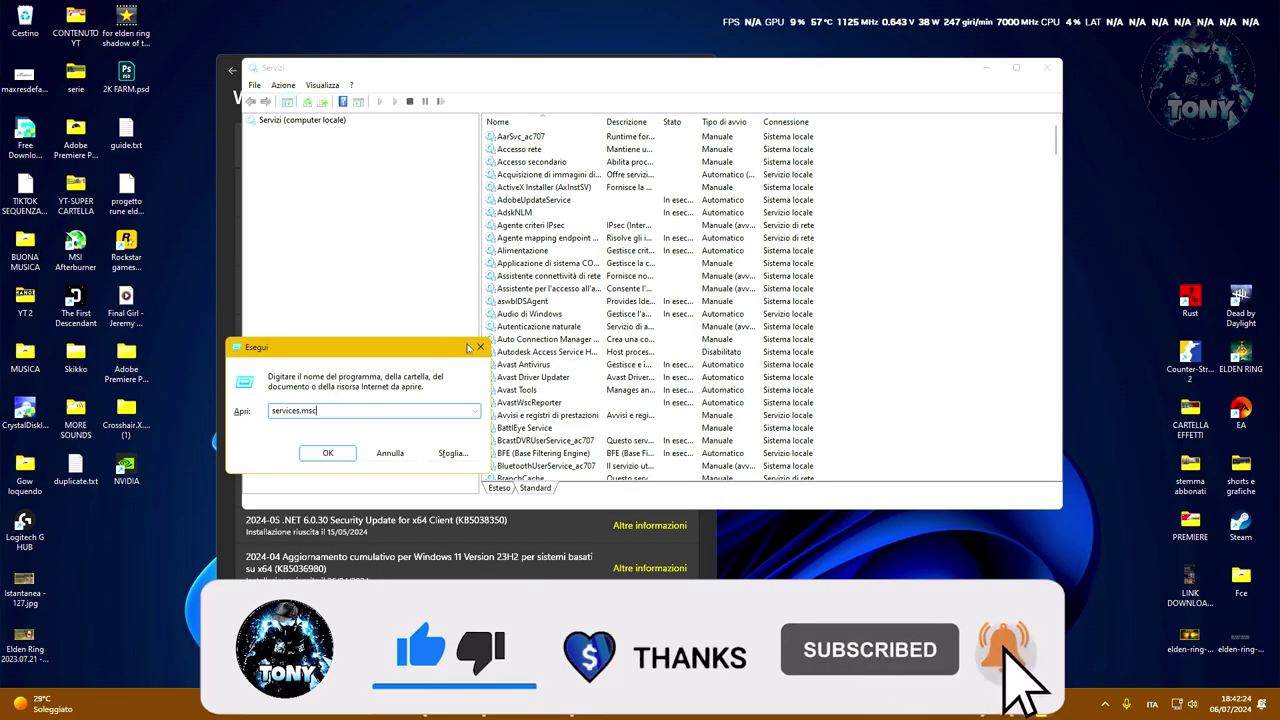
left_click(472, 347)
Find the Windows Update service, check the startup type and service status in its properties, and close the Services window
scroll(600, 330, "down", 20)
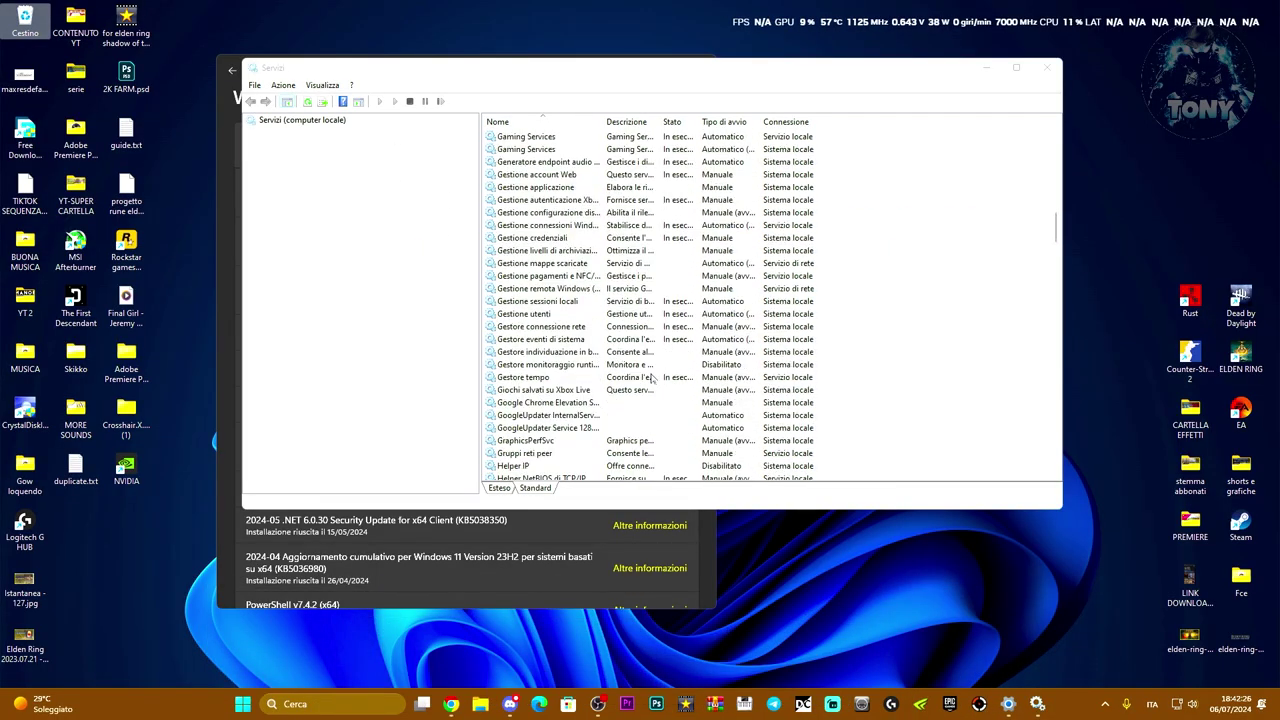
scroll(651, 377, "down", 20)
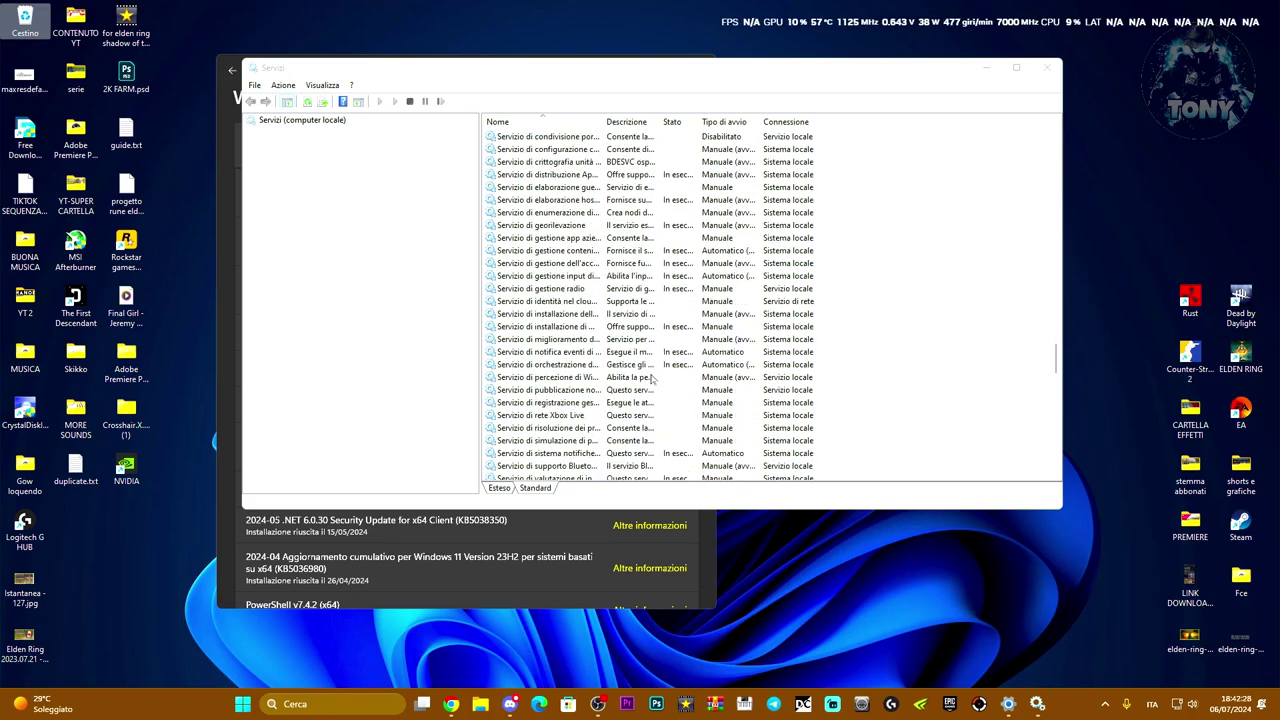
scroll(651, 377, "down", 15)
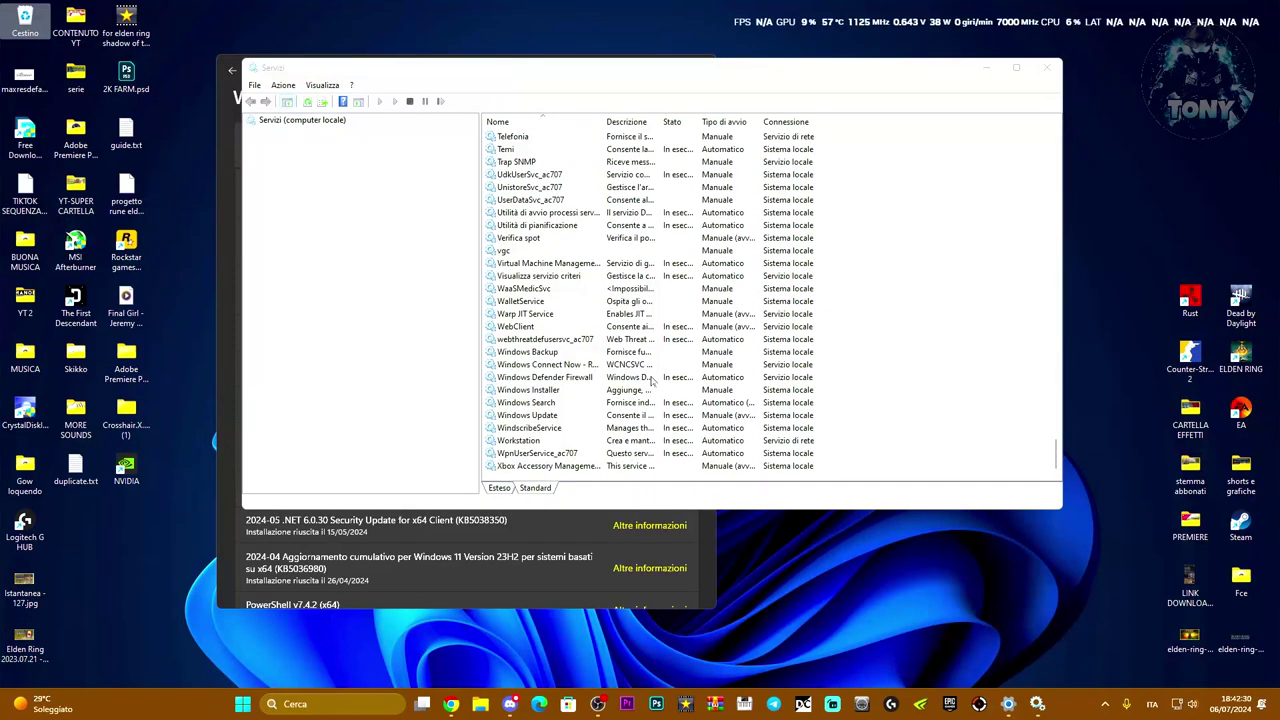
left_click(566, 416)
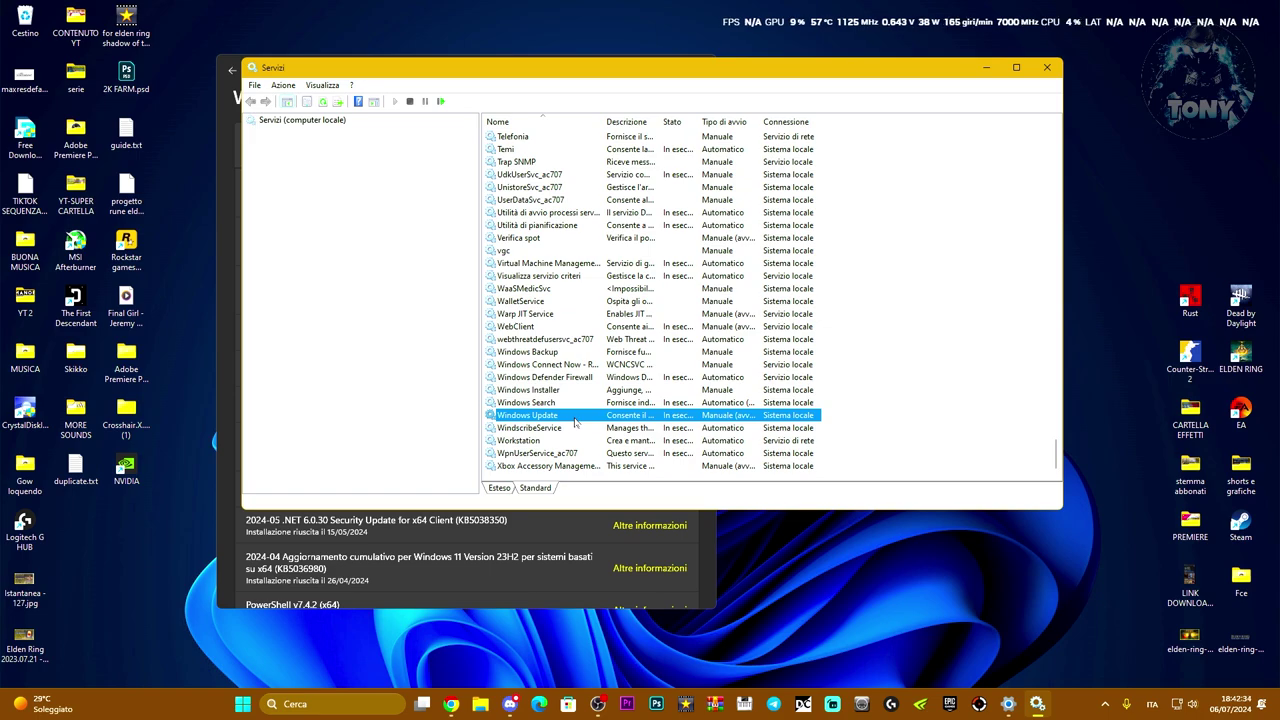
double_click(575, 417)
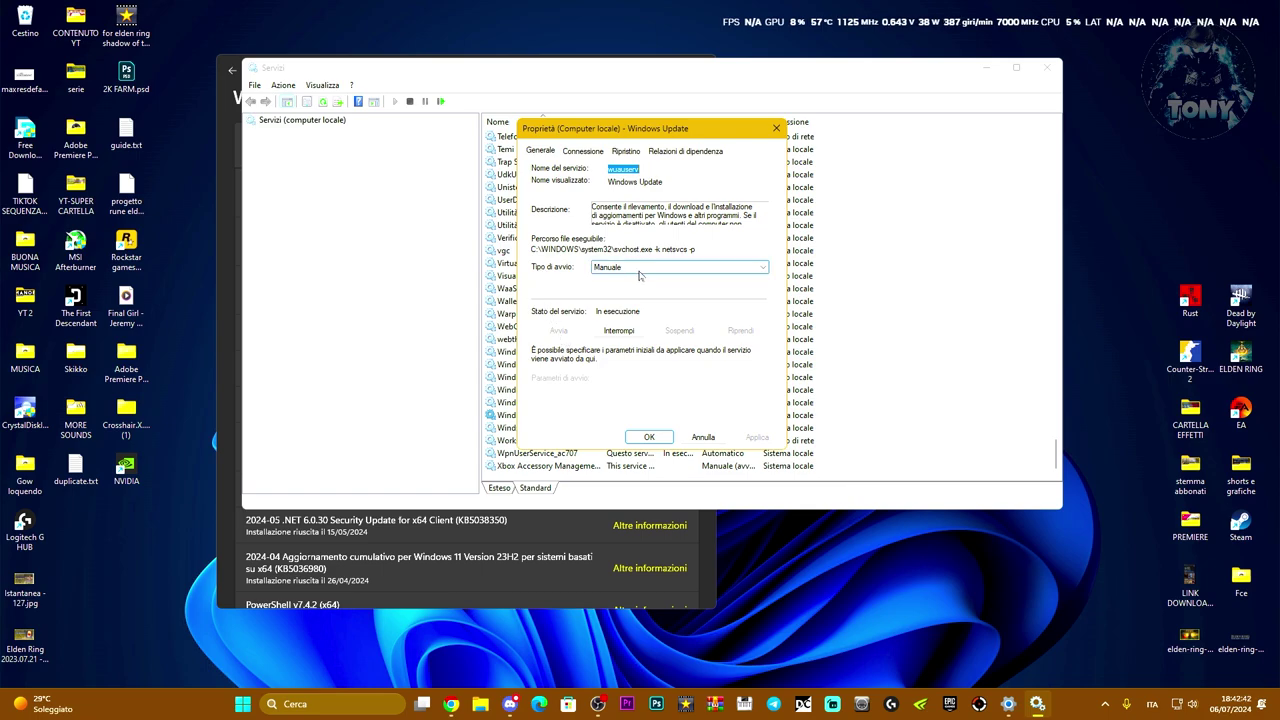
left_click(647, 439)
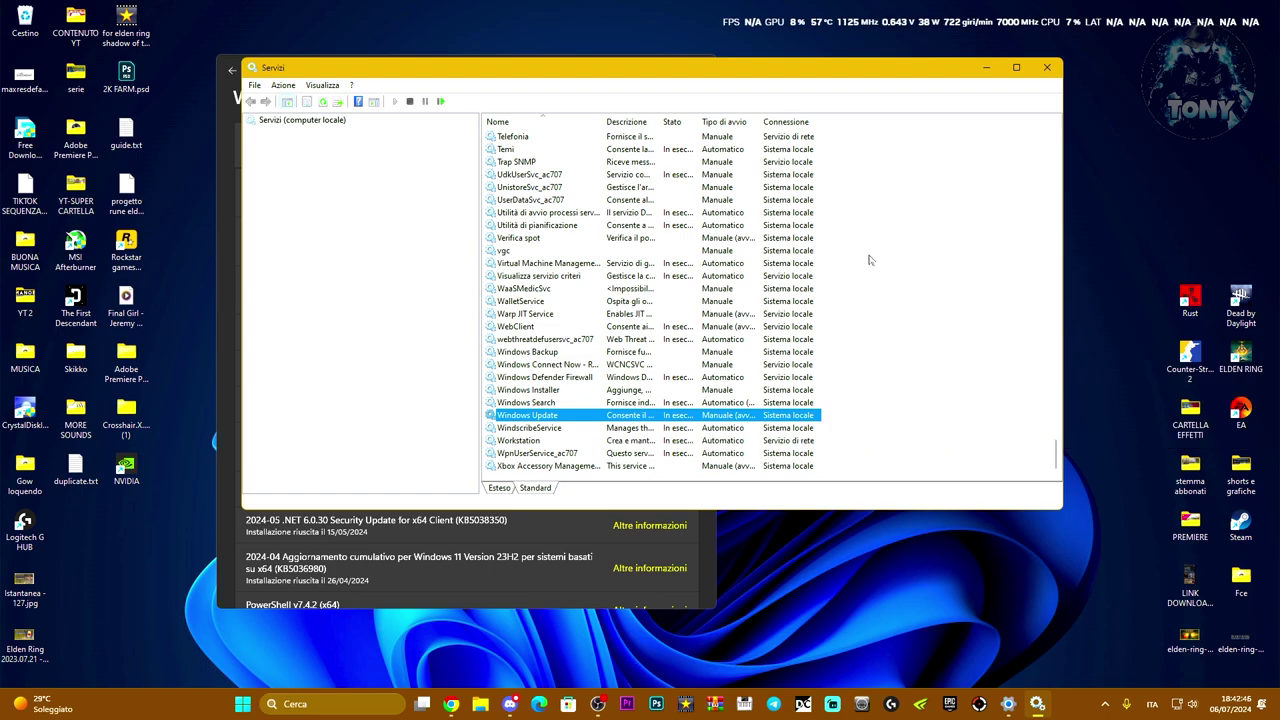
left_click(1047, 68)
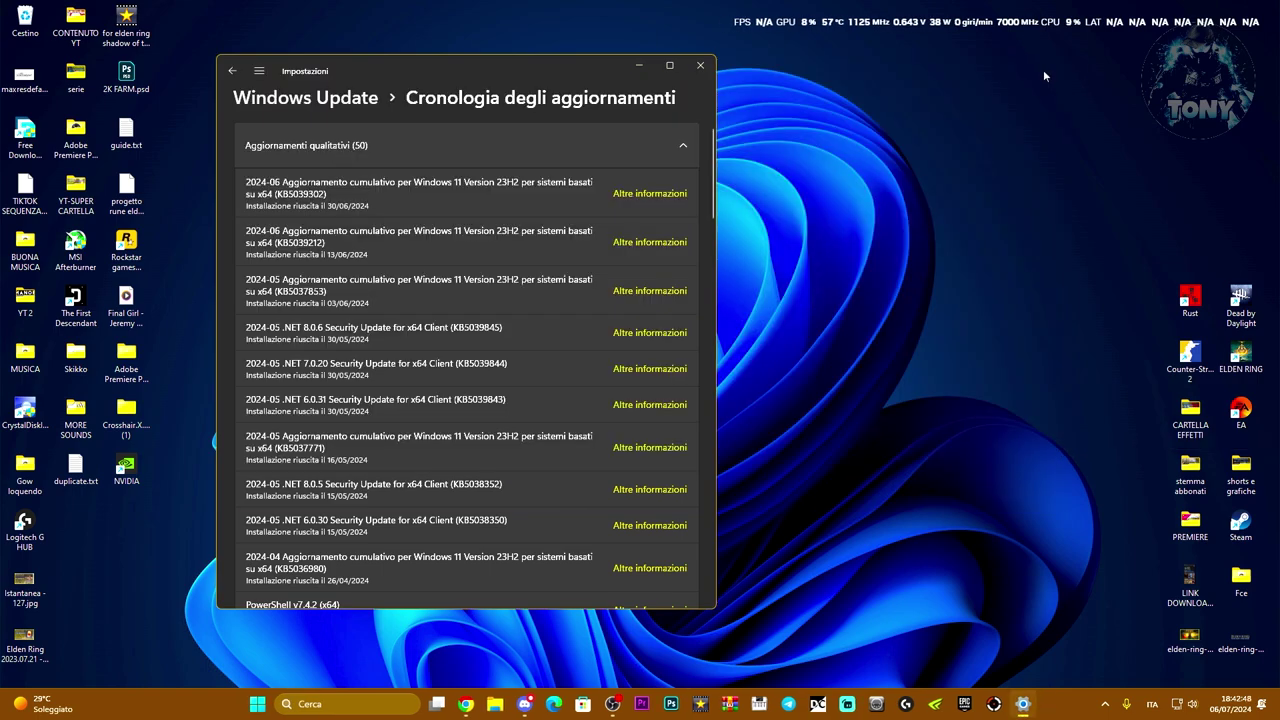
Switch to the Microsoft Update Catalog in Chrome and try the download of the first Windows 11 update listed
left_click_drag(492, 74, 657, 77)
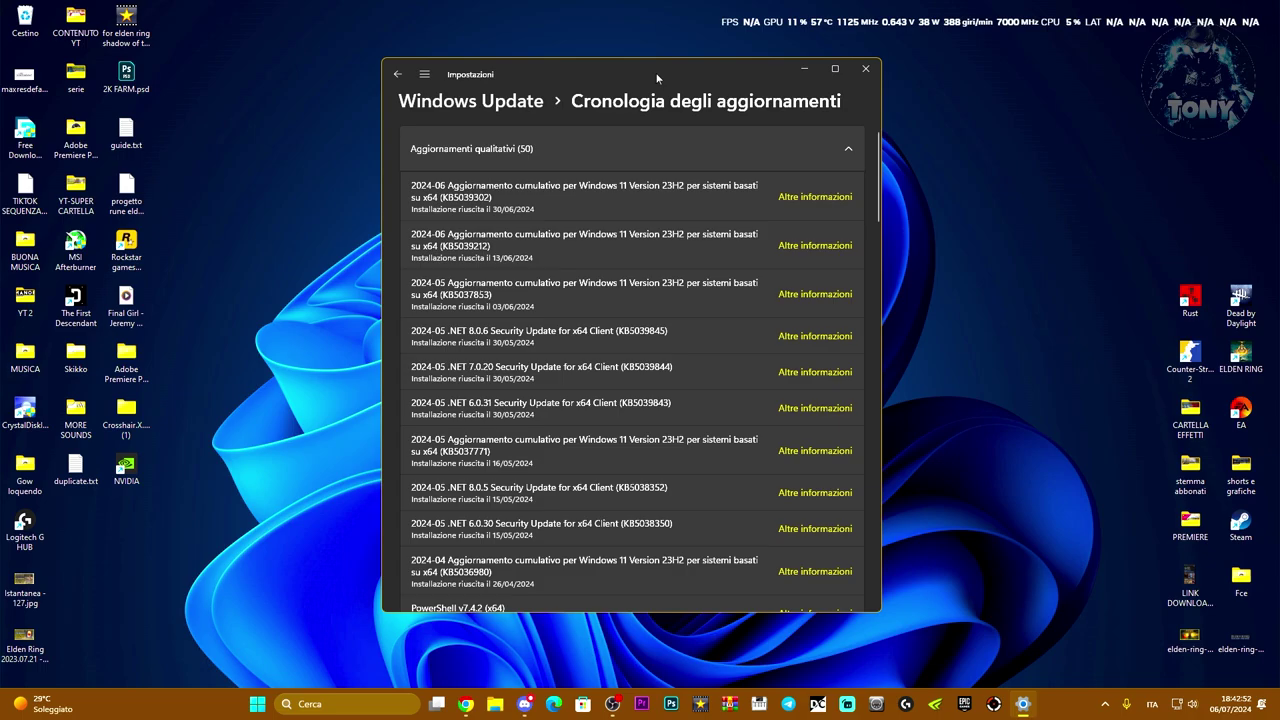
left_click(465, 703)
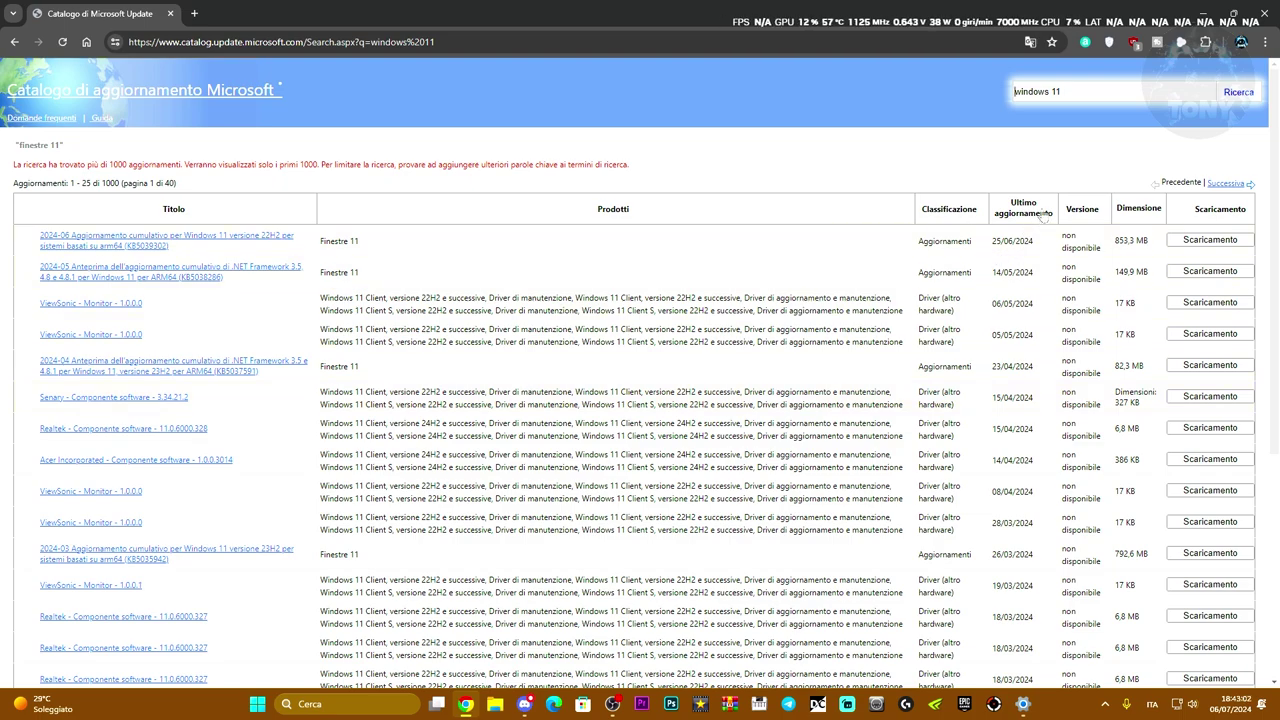
left_click(1211, 245)
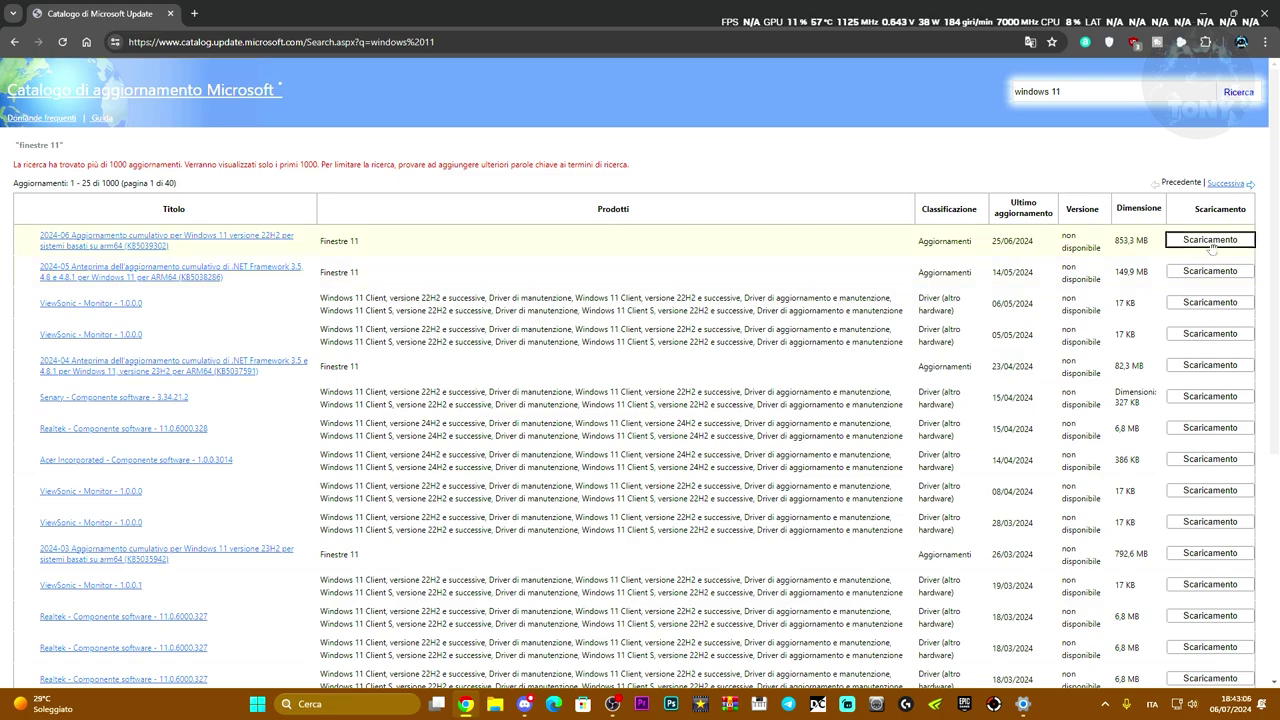
Copy the number KB5039302 from the newest cumulative update in the Windows Update history
left_click_drag(780, 12, 553, 268)
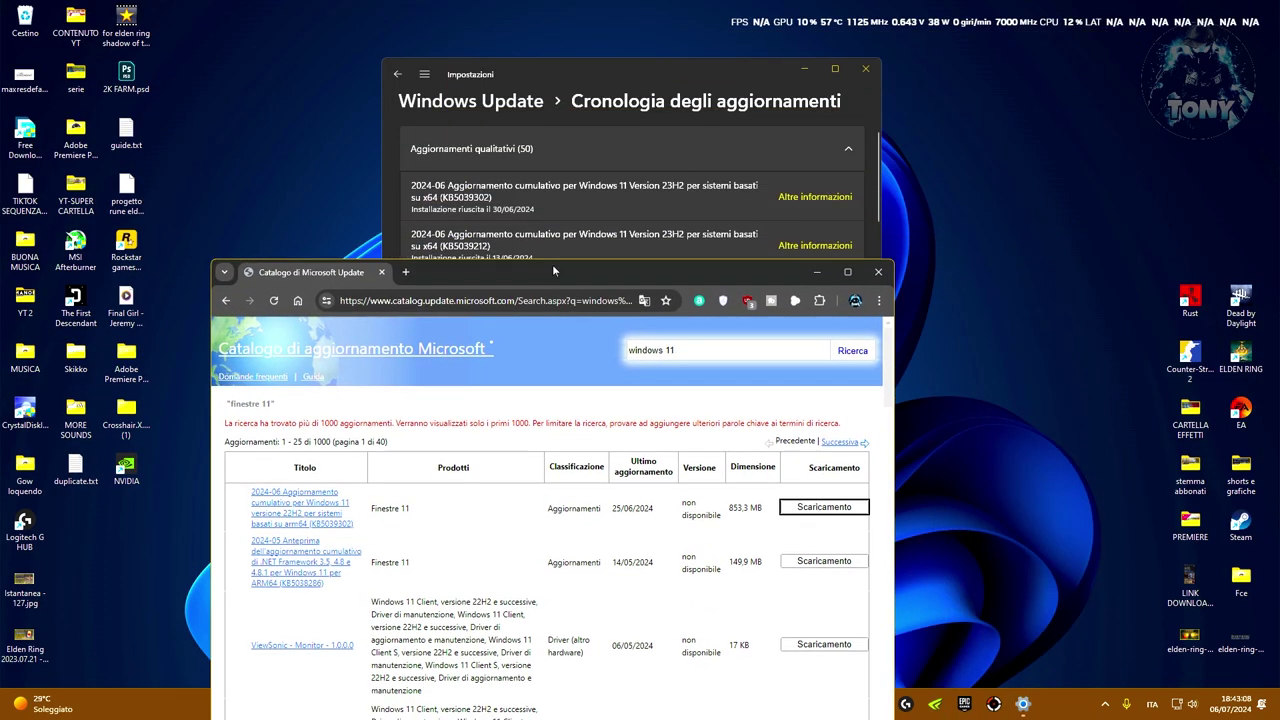
left_click_drag(490, 197, 448, 197)
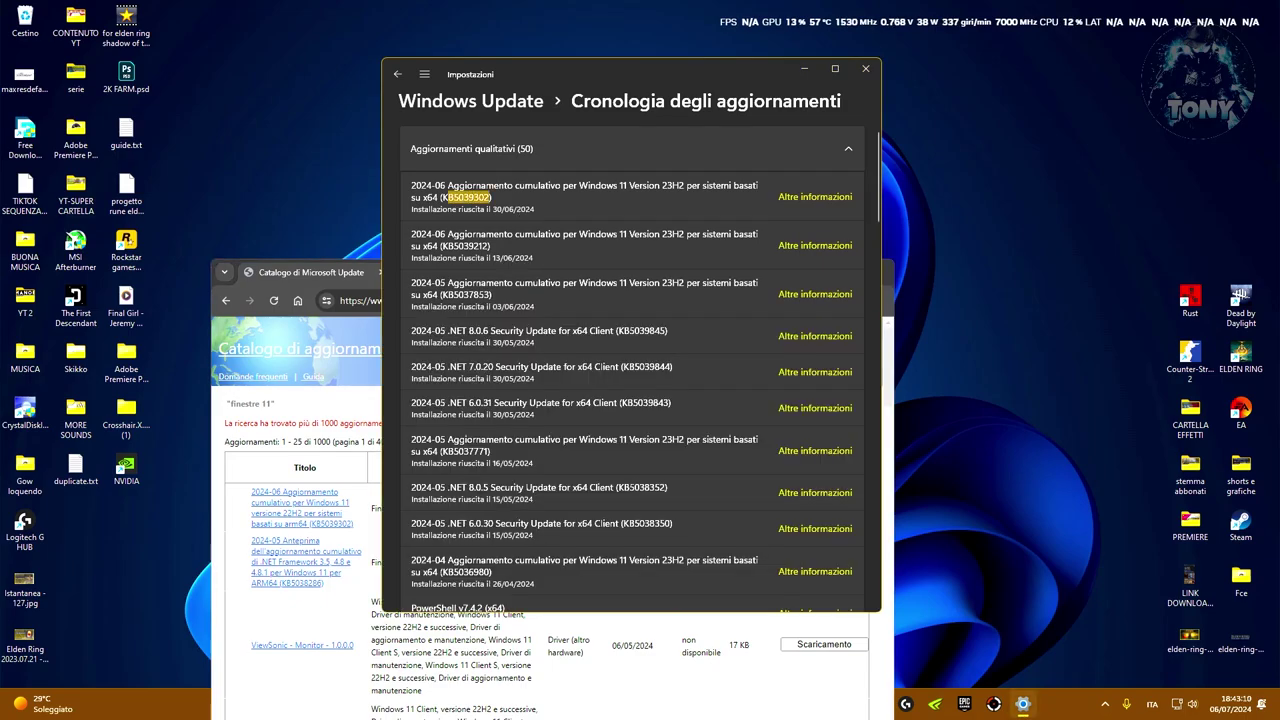
right_click(452, 197)
left_click(466, 207)
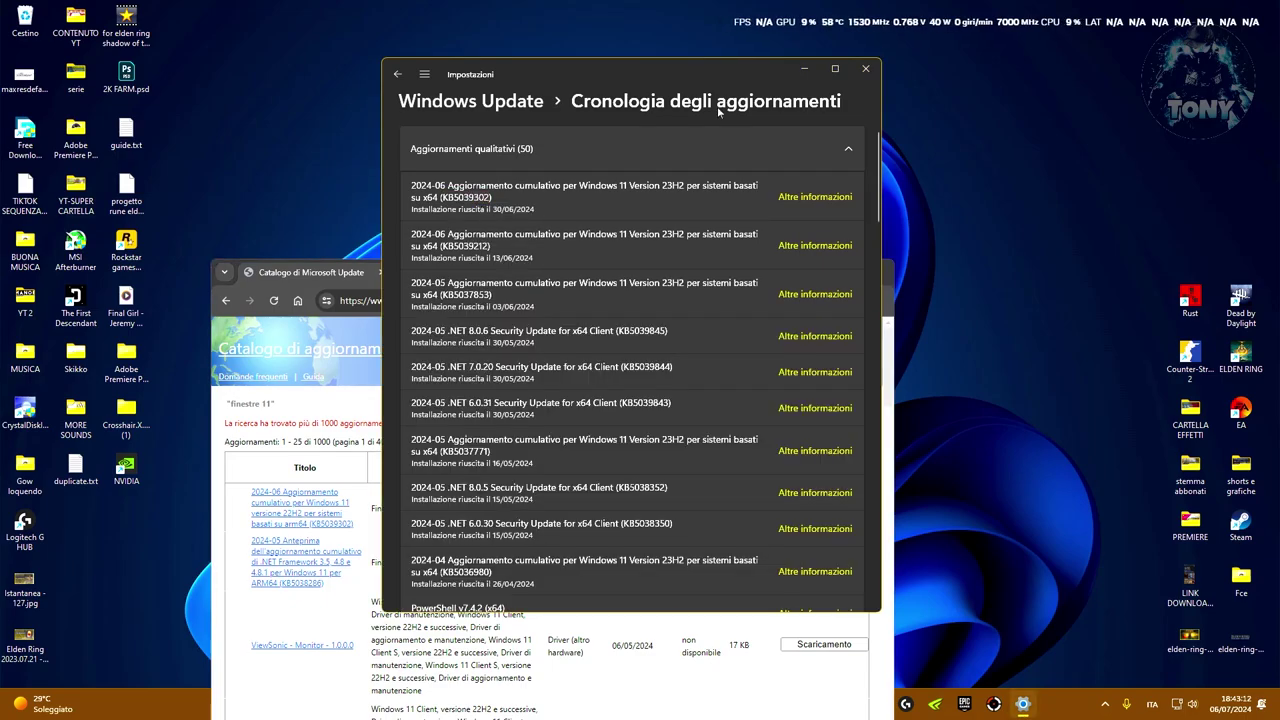
Search the Microsoft Update Catalog for KB5039302, replacing the previous search term, and maximize the browser window
left_click(804, 69)
triple_click(650, 350)
right_click(648, 351)
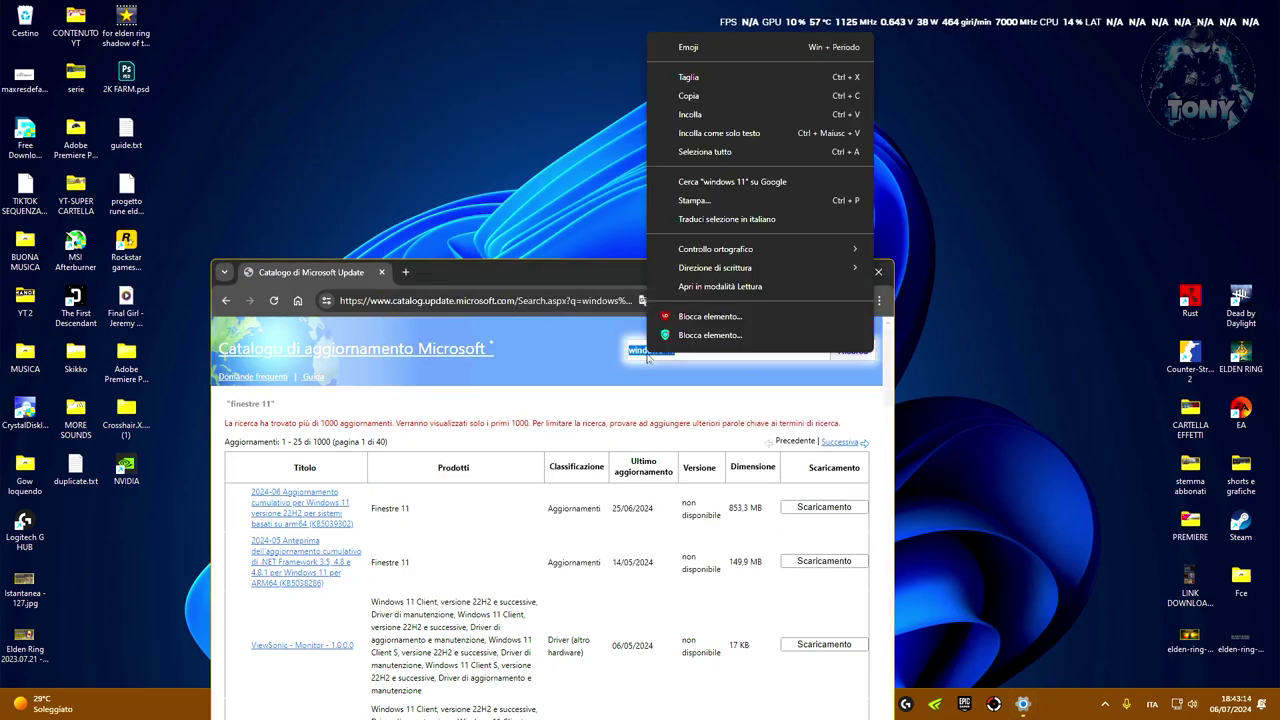
left_click(690, 114)
left_click(860, 351)
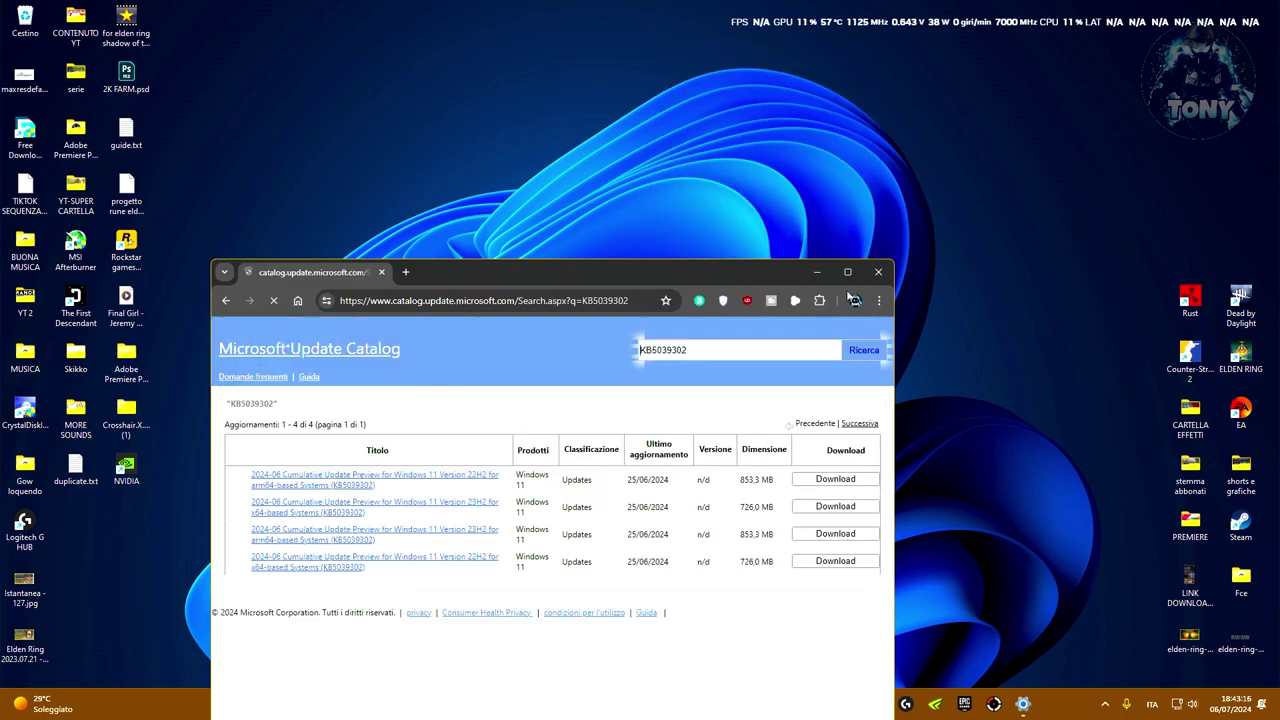
left_click(847, 272)
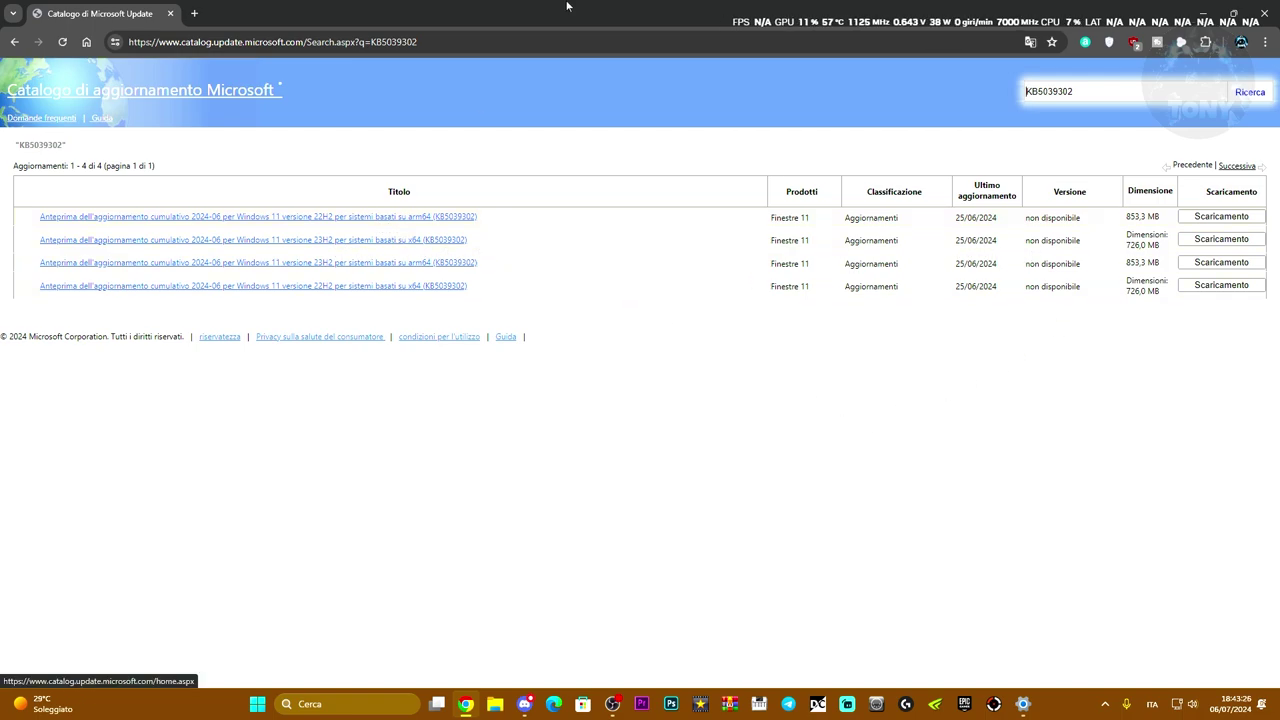
Arrange the catalog results beside the Windows Update history to compare the Windows version and system type of KB5039302
left_click_drag(594, 14, 596, 118)
left_click(1022, 703)
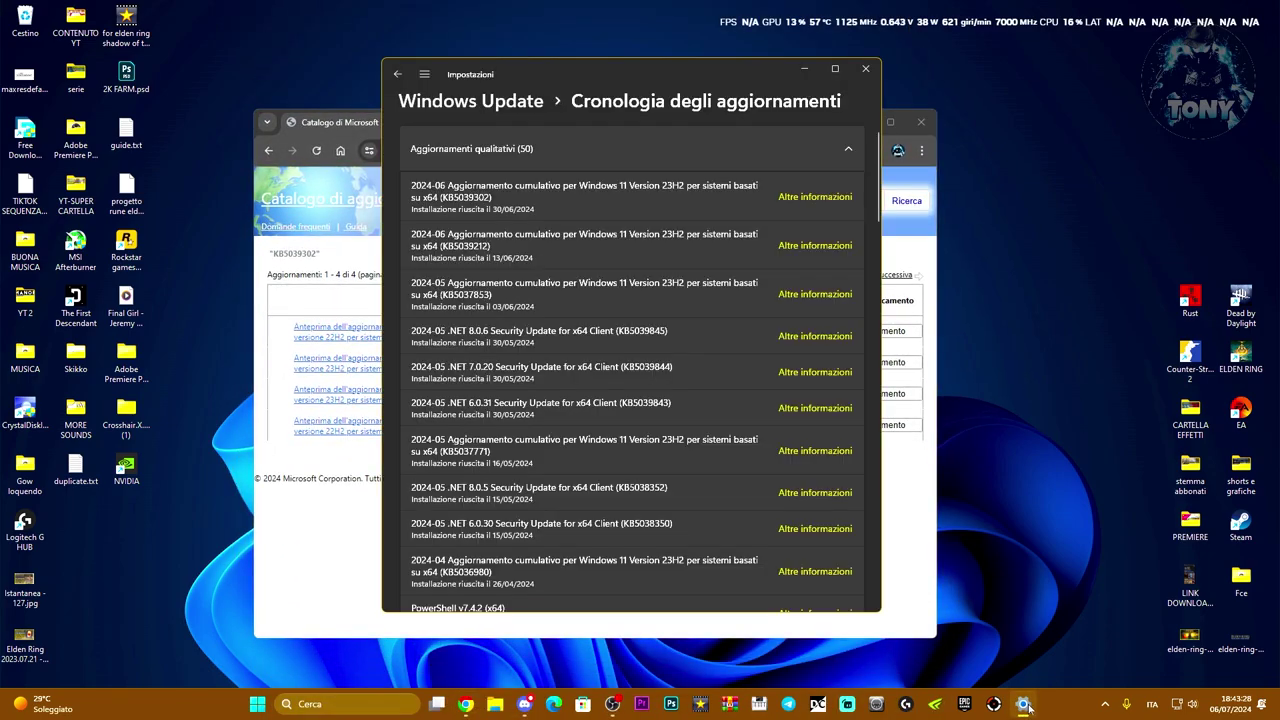
left_click_drag(729, 78, 1124, 91)
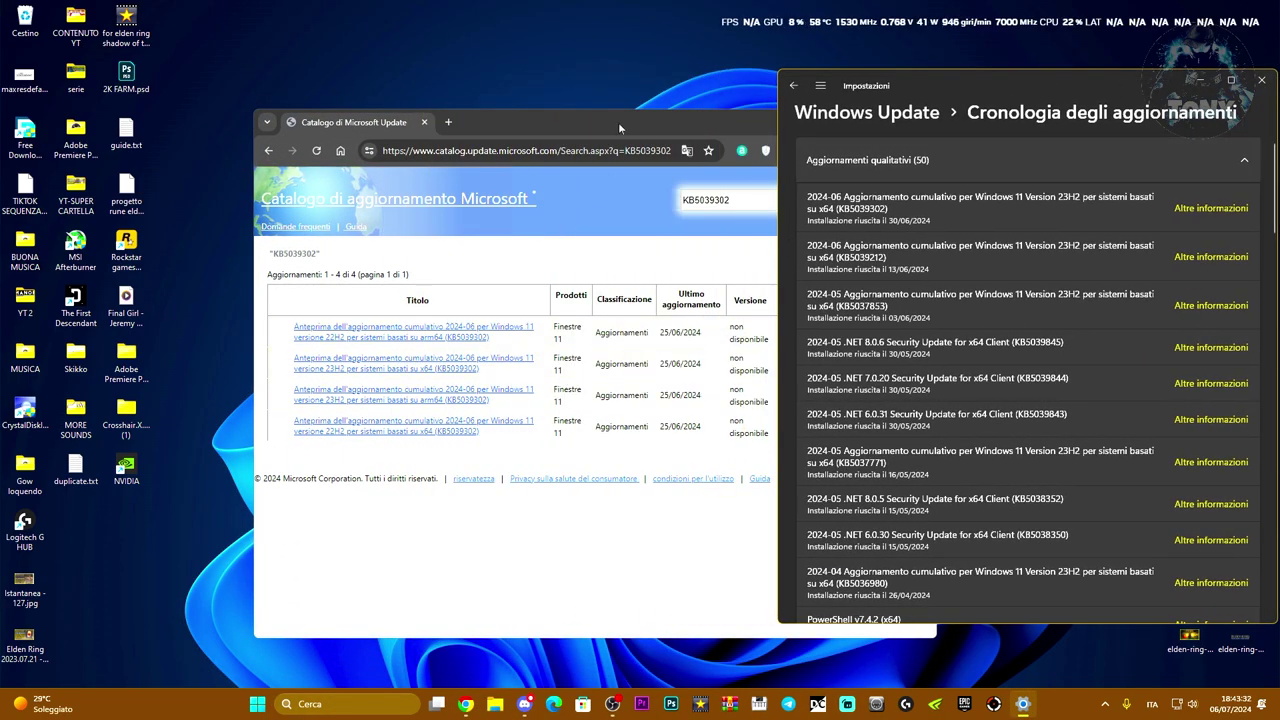
left_click_drag(646, 121, 432, 124)
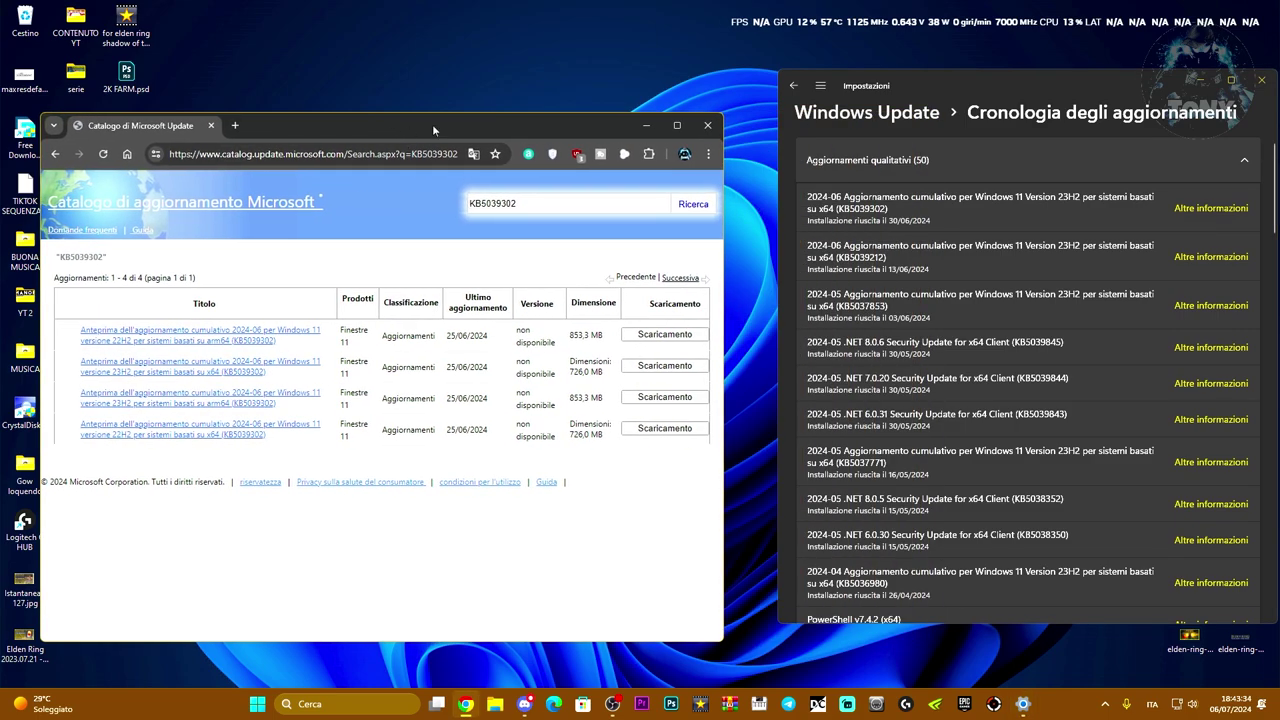
Download the KB5039302 .msu package for Windows 11 version 23H2 x64-based systems from the maximized catalog
left_click(685, 130)
left_click(1220, 240)
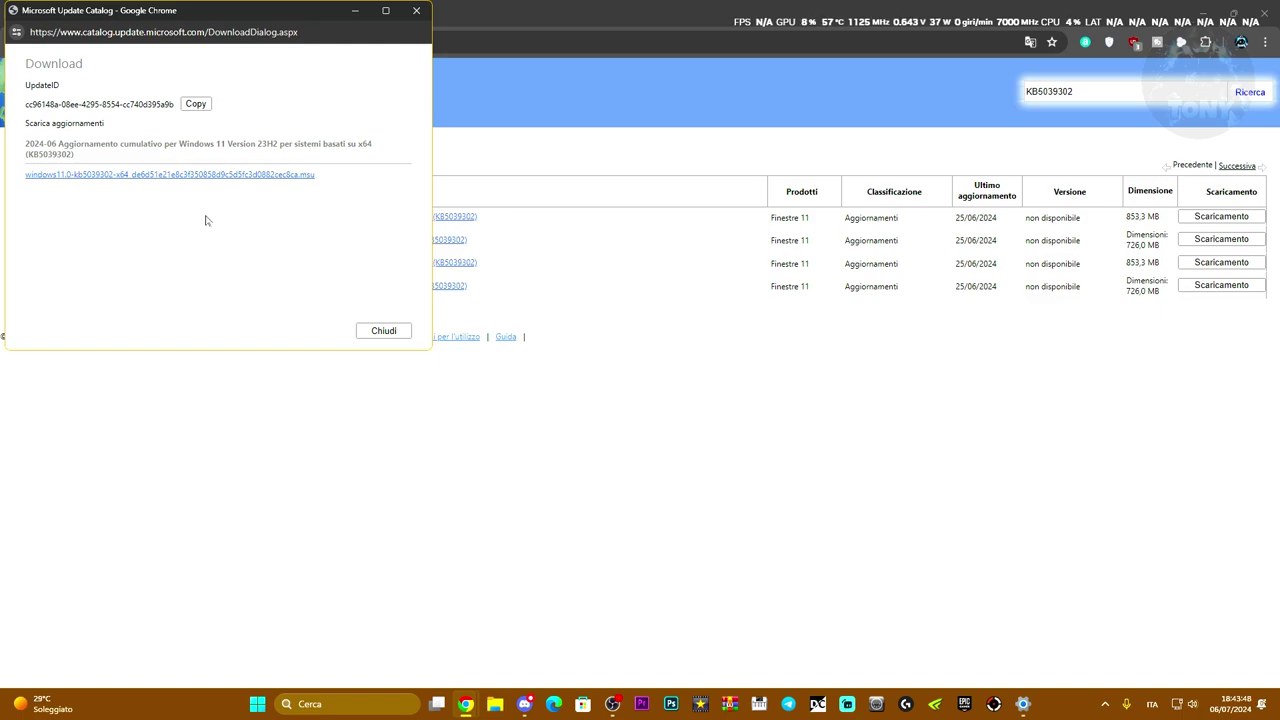
left_click(290, 176)
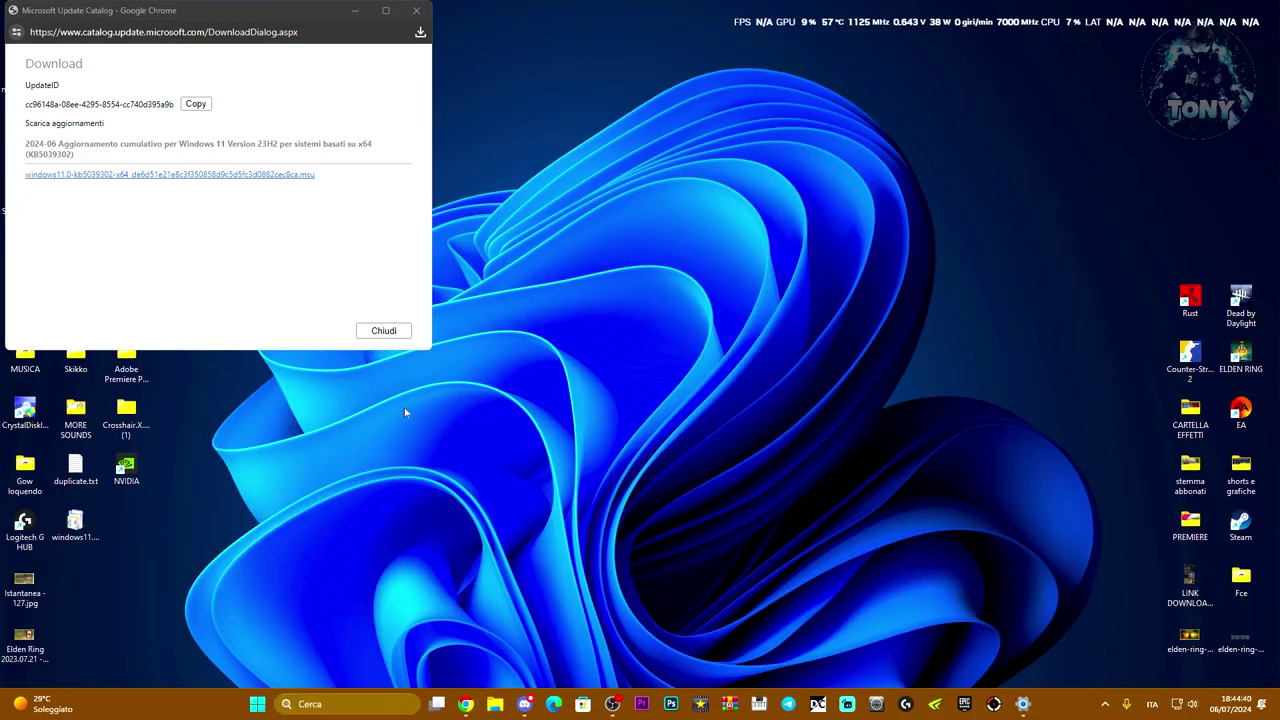
Move the downloaded update file to an empty area of the desktop, run its installer, and close the installer message and catalog download window
left_click_drag(78, 525, 836, 362)
double_click(836, 362)
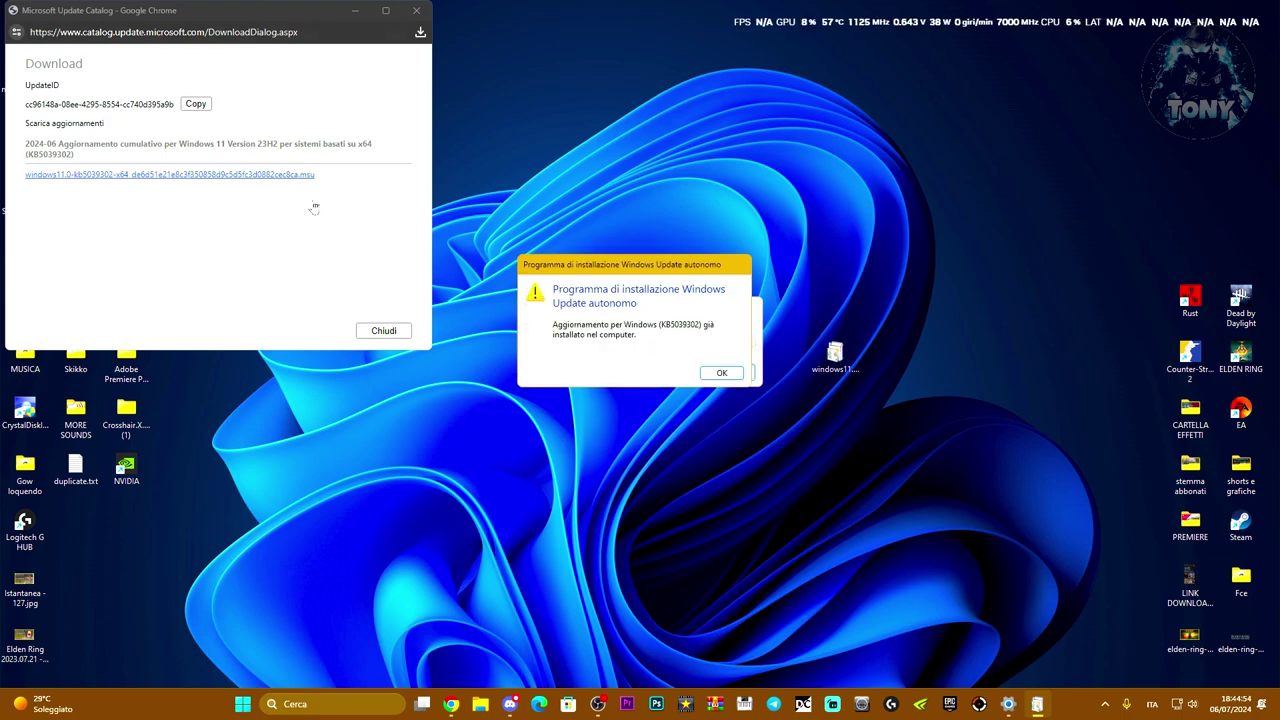
left_click_drag(648, 268, 508, 275)
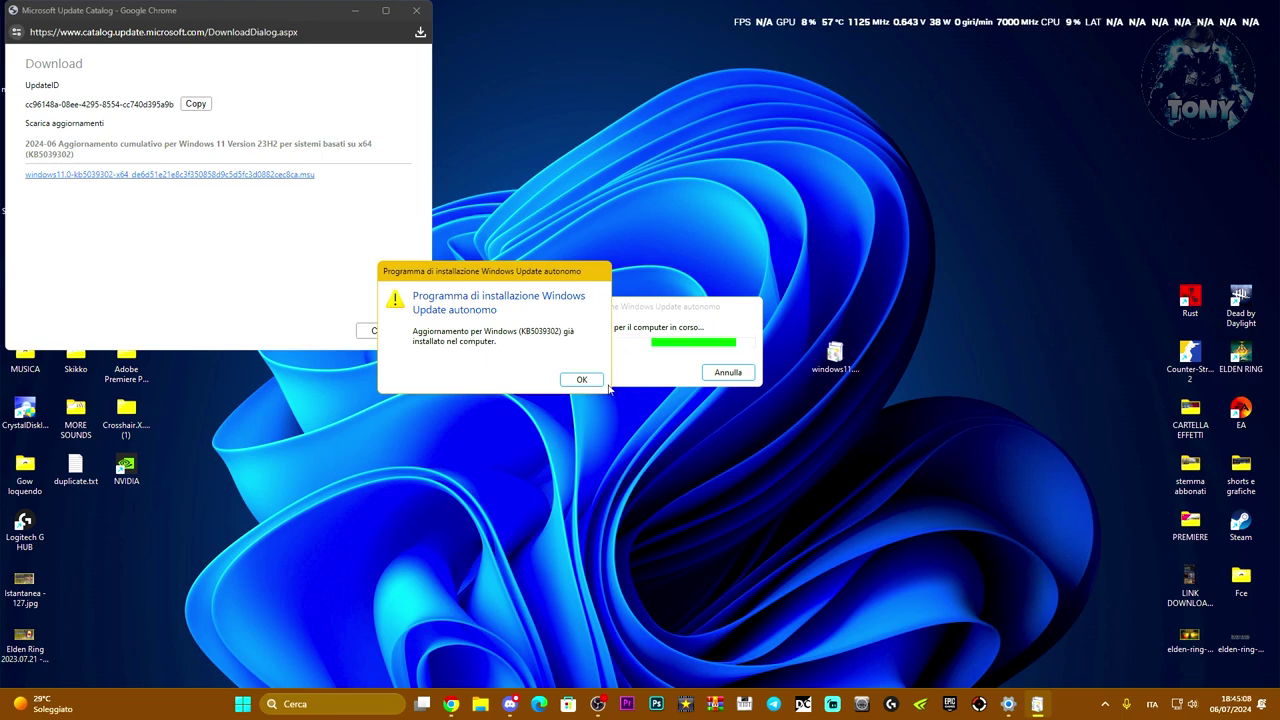
left_click(580, 381)
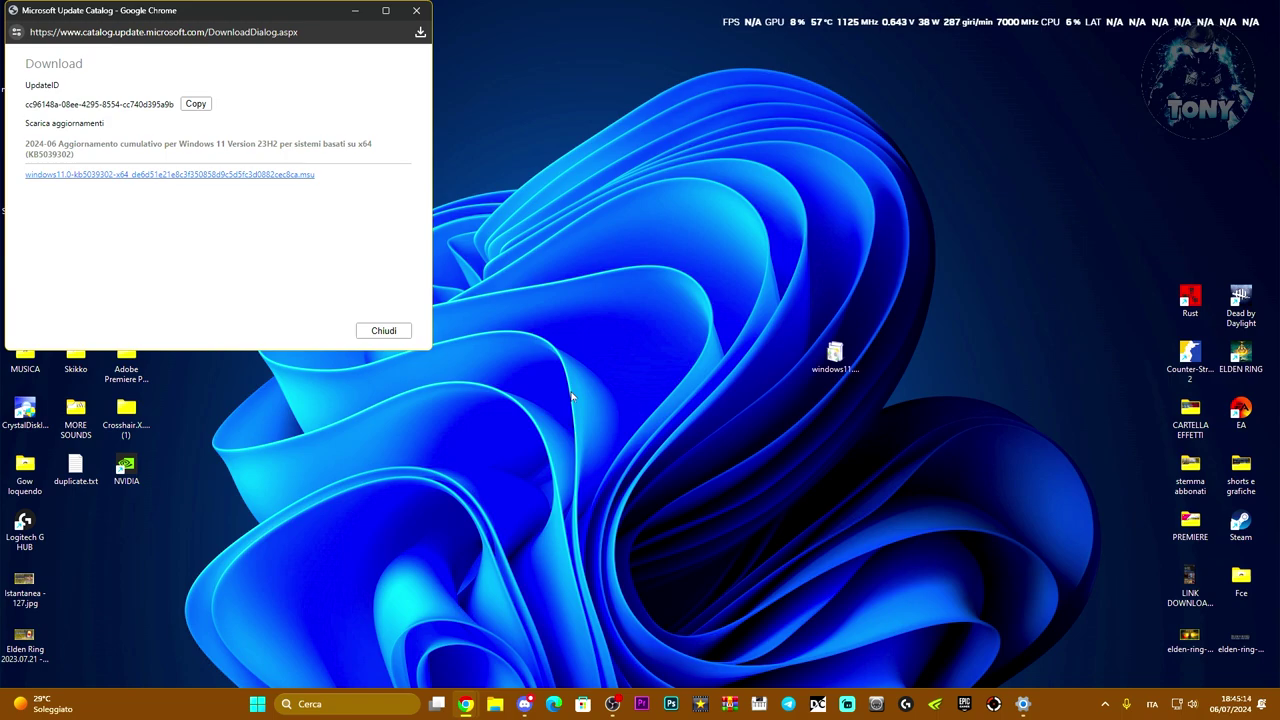
left_click(412, 14)
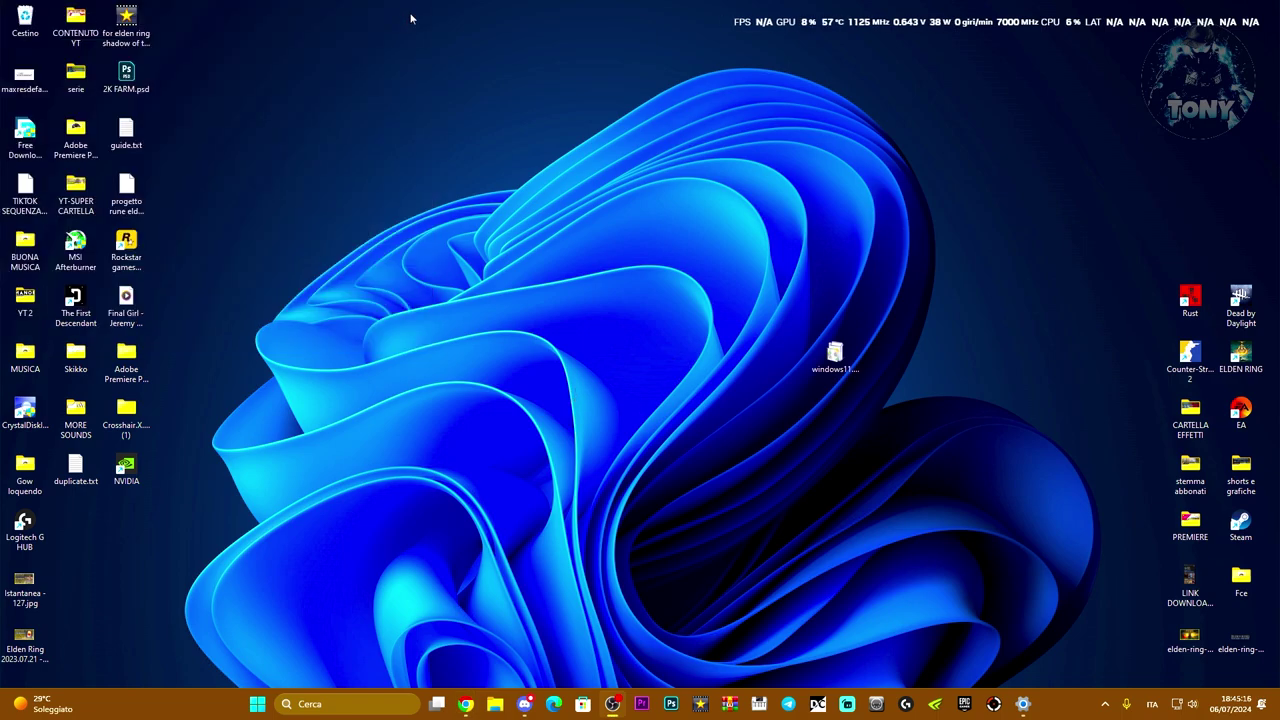